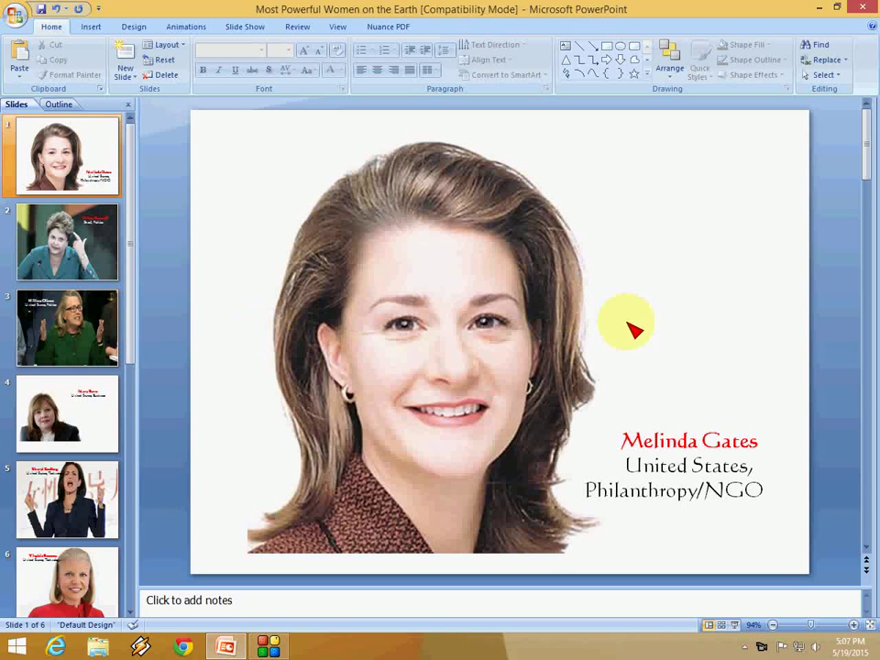
# Step: Select the portrait photo on slide 1
pyautogui.click(301, 226)
pyautogui.click(714, 448)
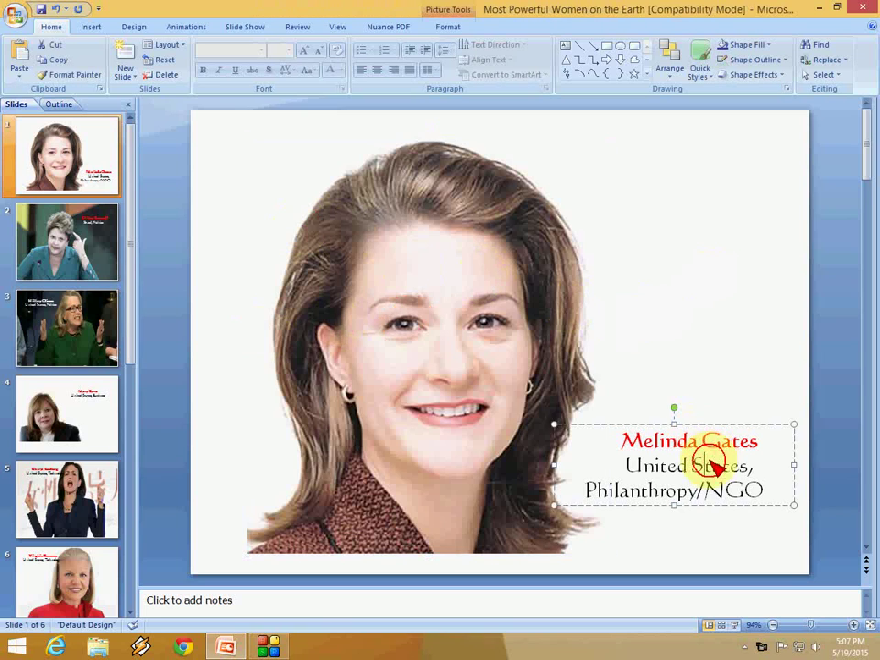
pyautogui.click(698, 303)
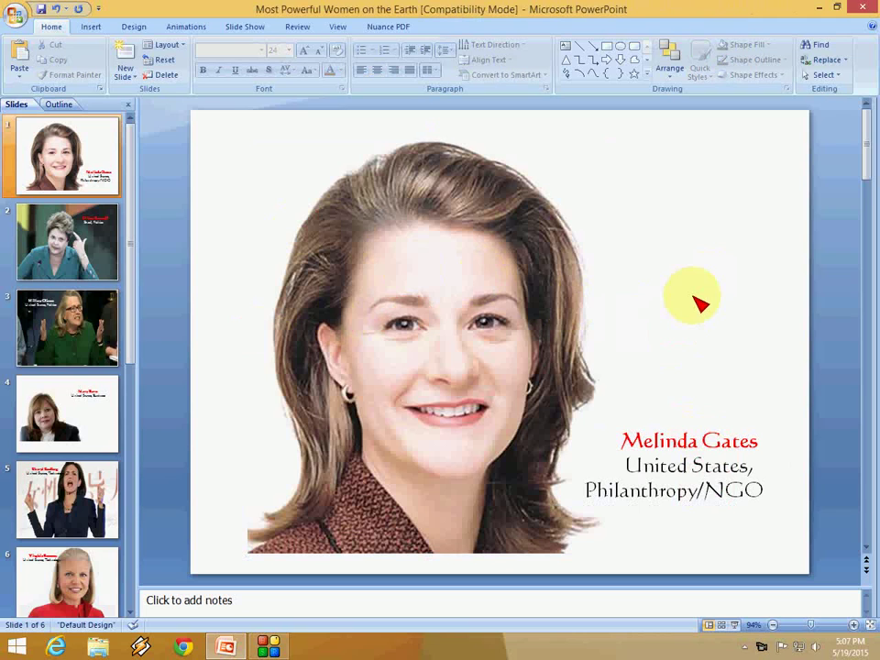
pyautogui.click(522, 263)
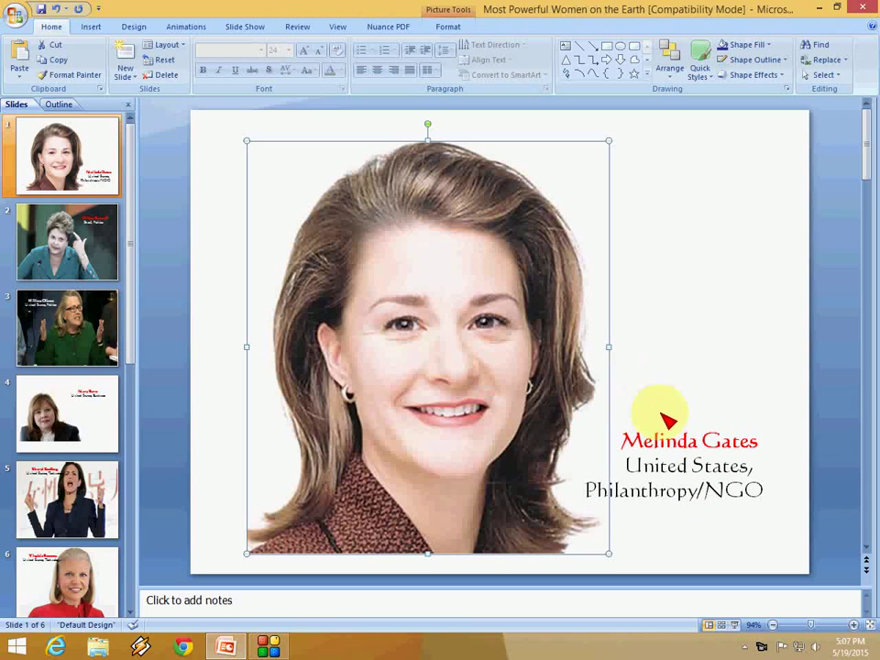
pyautogui.click(679, 443)
pyautogui.click(460, 272)
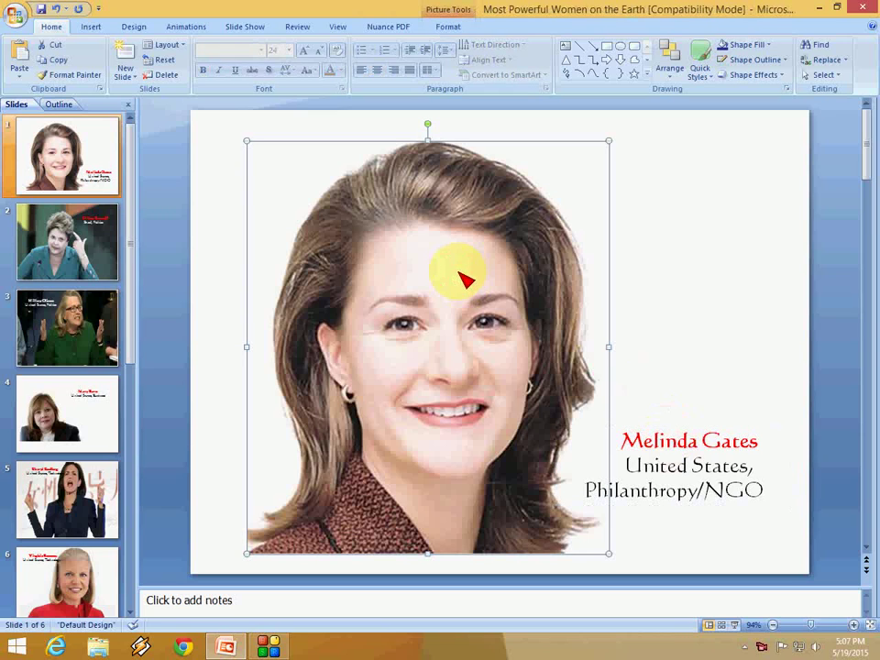
pyautogui.click(653, 426)
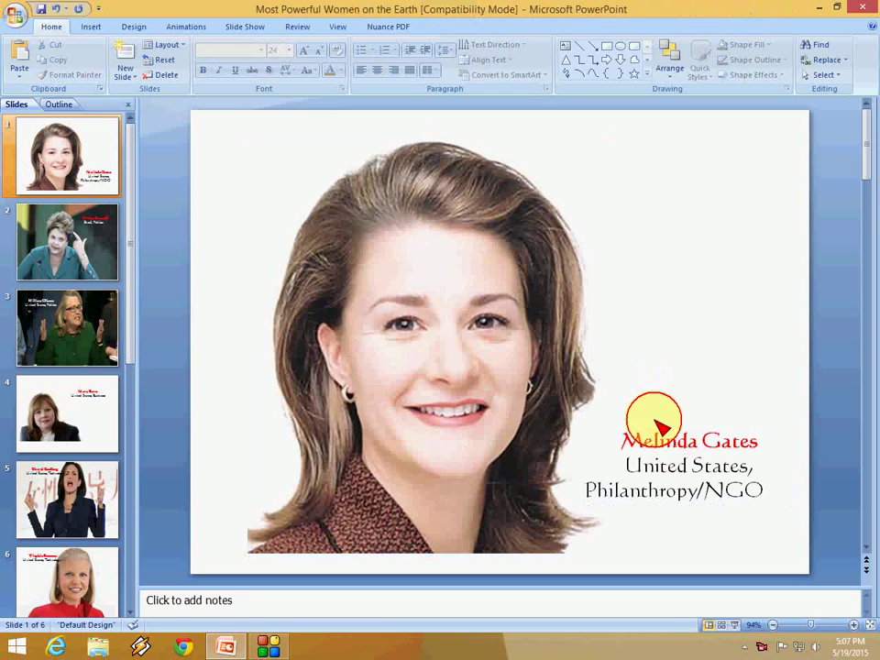
pyautogui.click(490, 318)
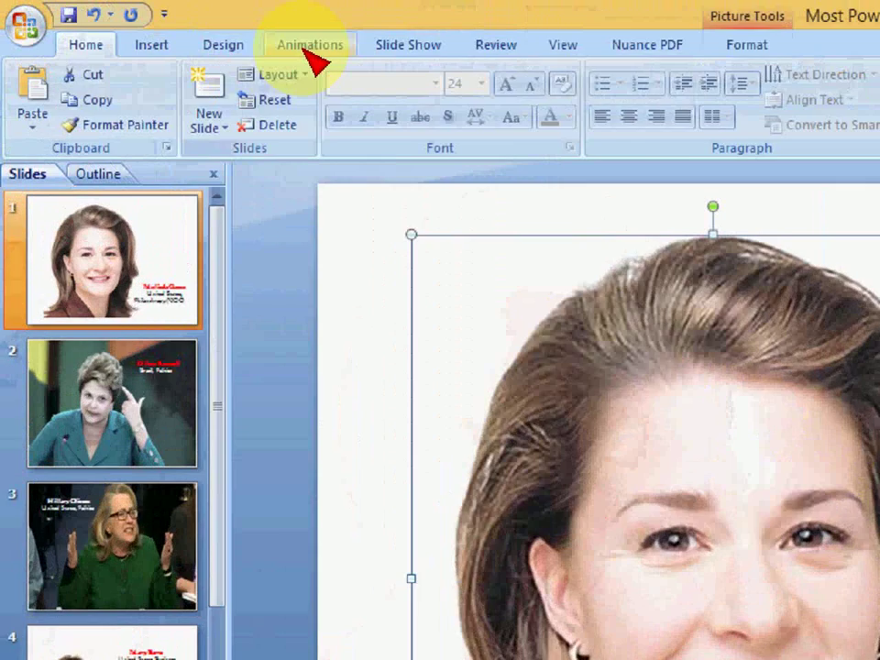
# Step: Open the Custom Animation pane and bring up the photo's entrance effects list
pyautogui.click(185, 27)
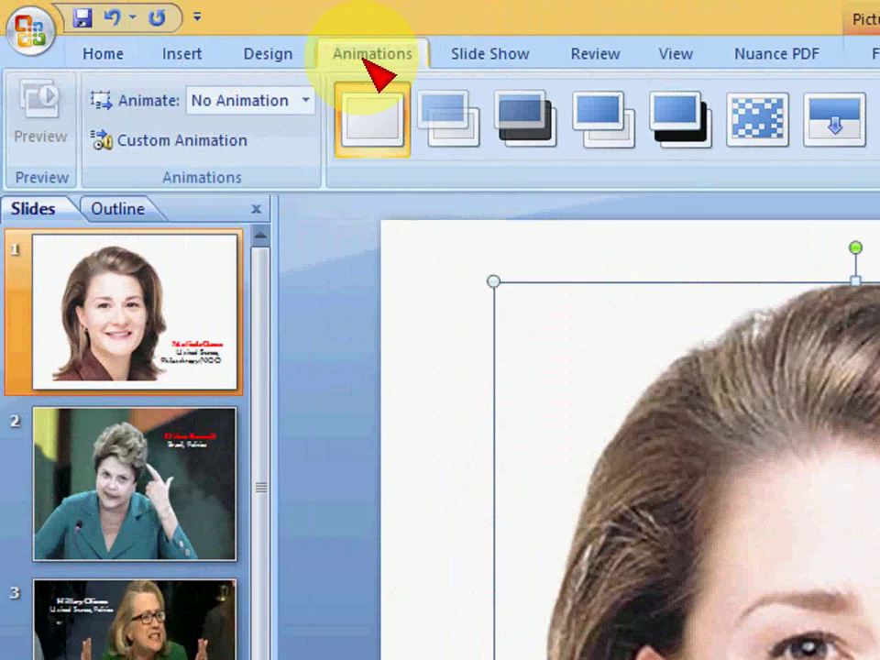
pyautogui.click(210, 138)
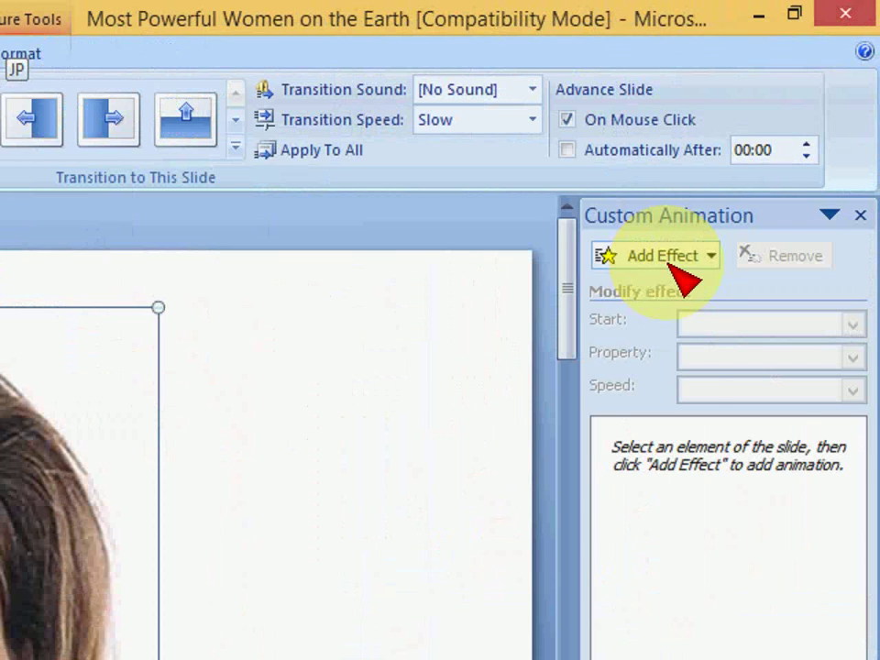
pyautogui.click(669, 257)
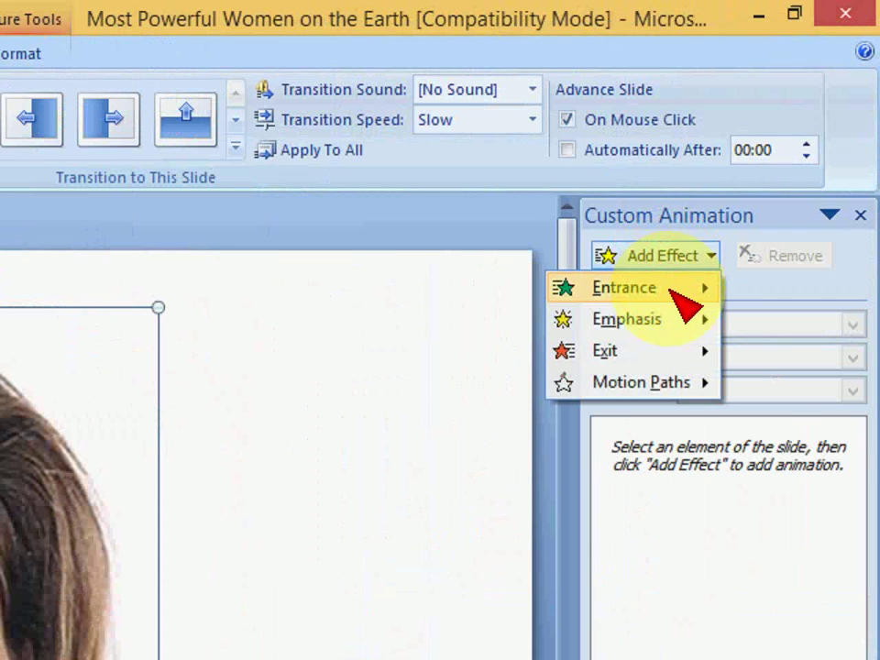
pyautogui.moveTo(673, 290)
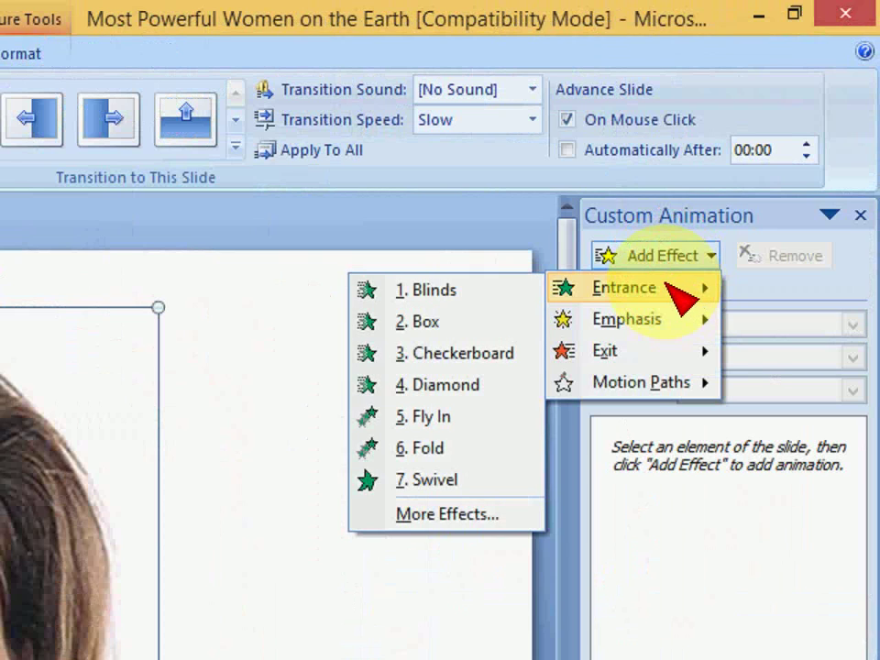
pyautogui.click(446, 514)
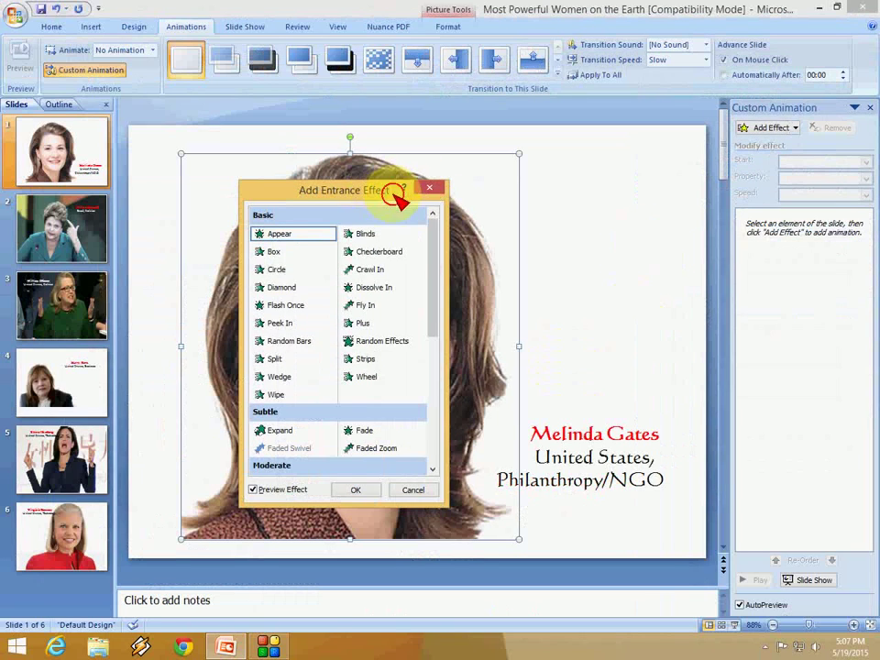
# Step: Preview Fold, Light Speed, Pinwheel and Spiral In, then apply Spiral In to the photo
pyautogui.moveTo(398, 196); pyautogui.dragTo(785, 97)
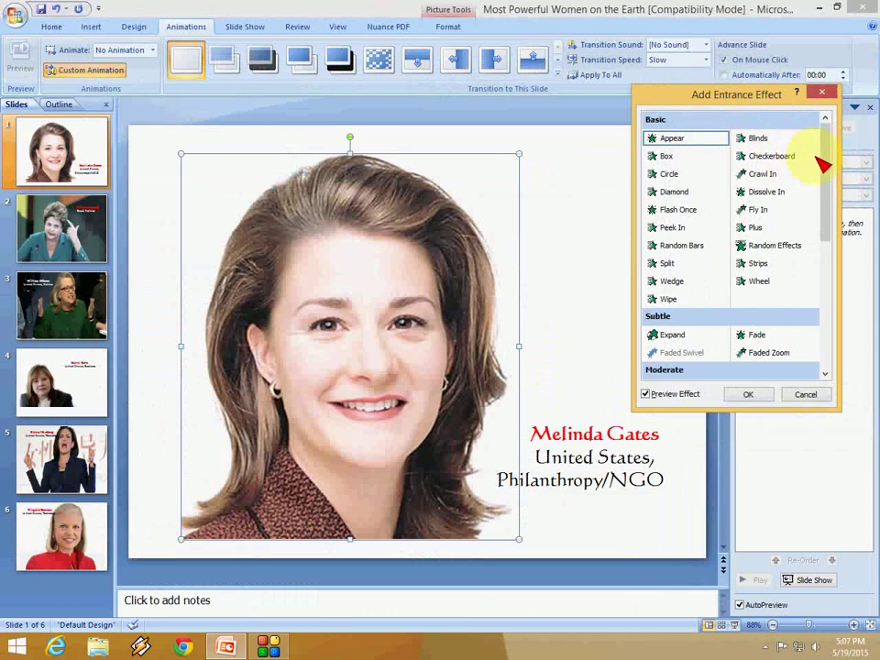
pyautogui.moveTo(825, 167); pyautogui.dragTo(839, 295)
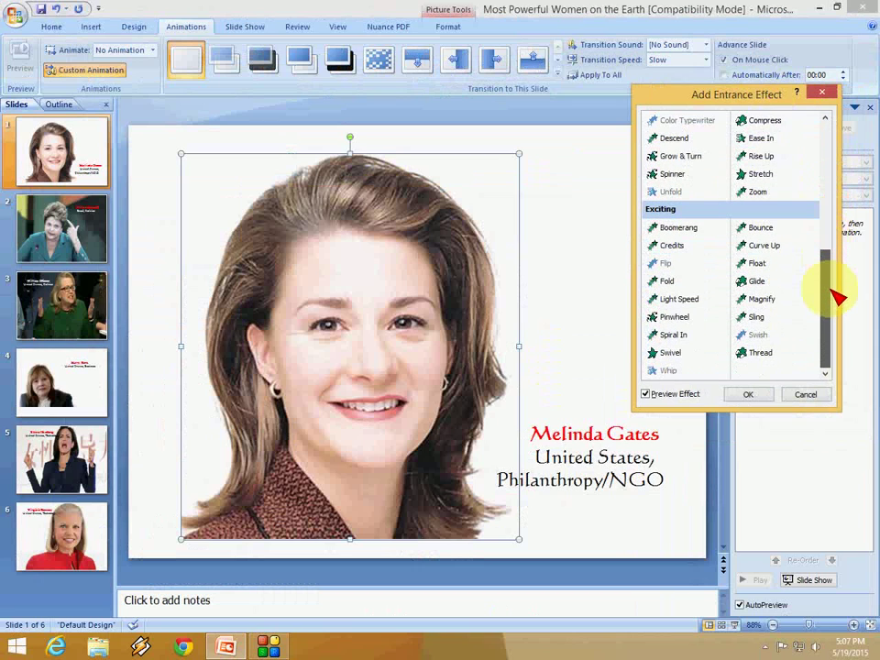
pyautogui.click(678, 282)
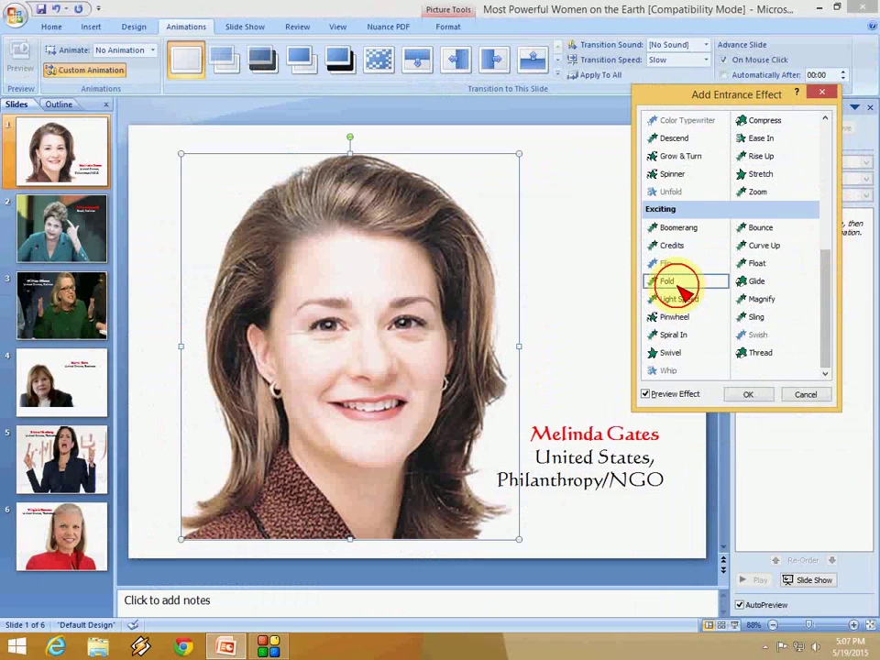
pyautogui.click(680, 300)
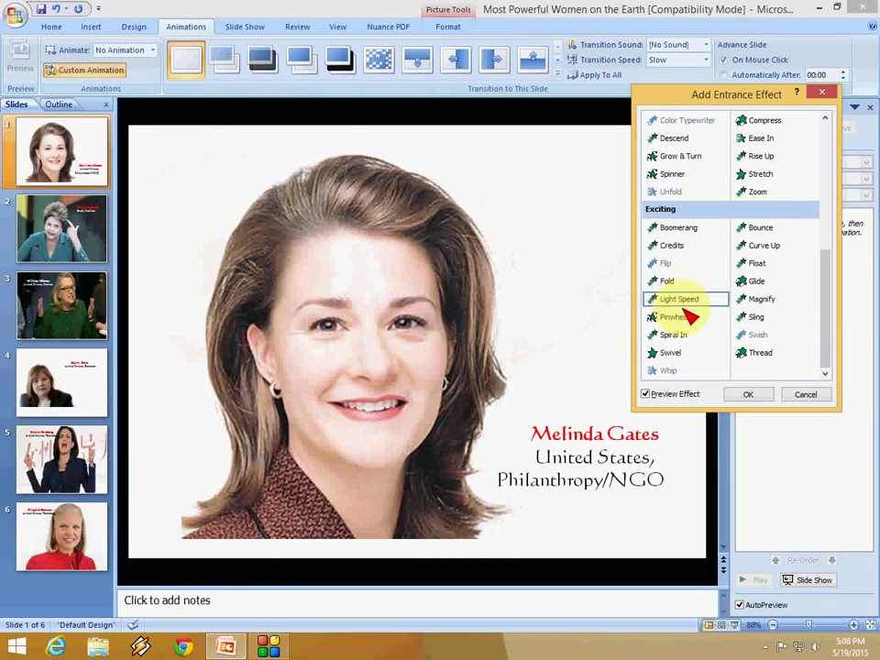
pyautogui.click(687, 321)
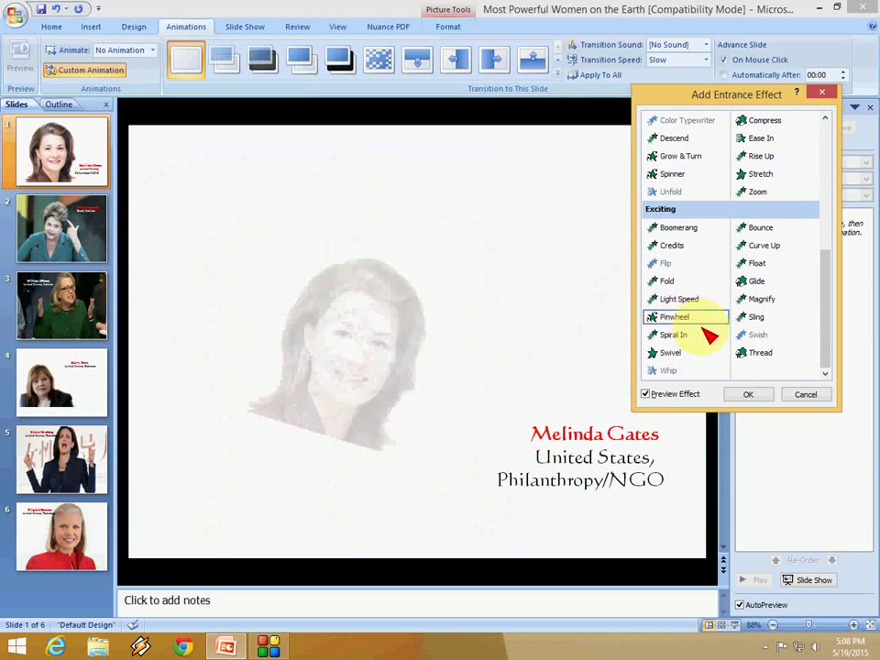
pyautogui.click(696, 336)
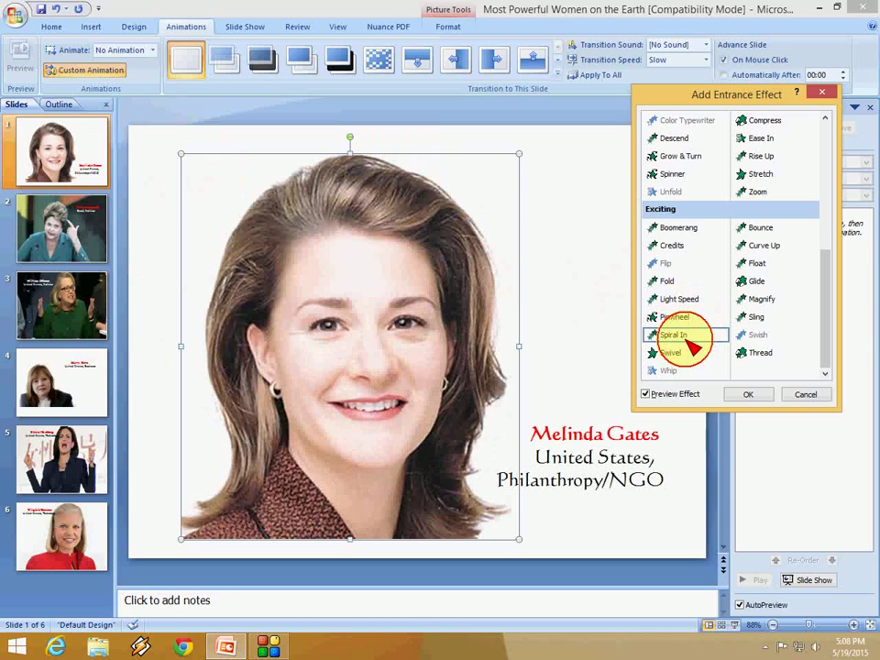
pyautogui.click(689, 339)
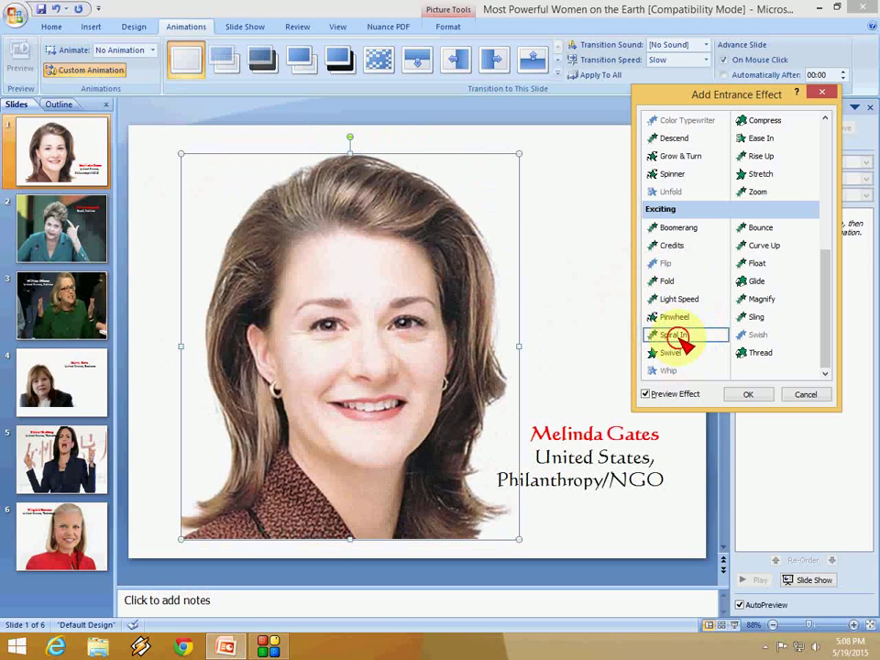
pyautogui.click(747, 395)
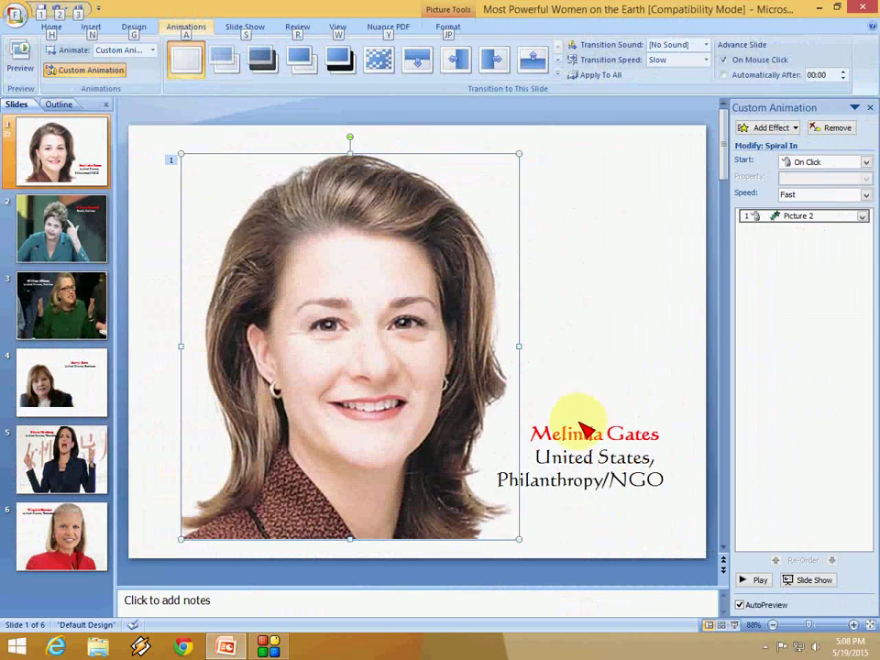
# Step: Give the selected Melinda Gates name text a Flip entrance effect
pyautogui.moveTo(534, 432); pyautogui.dragTo(656, 440)
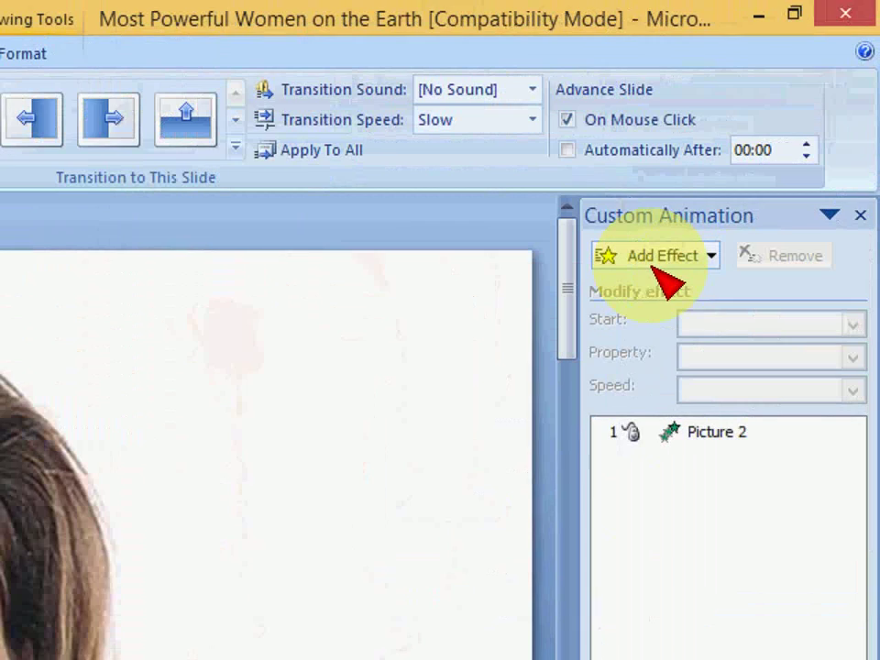
pyautogui.click(666, 257)
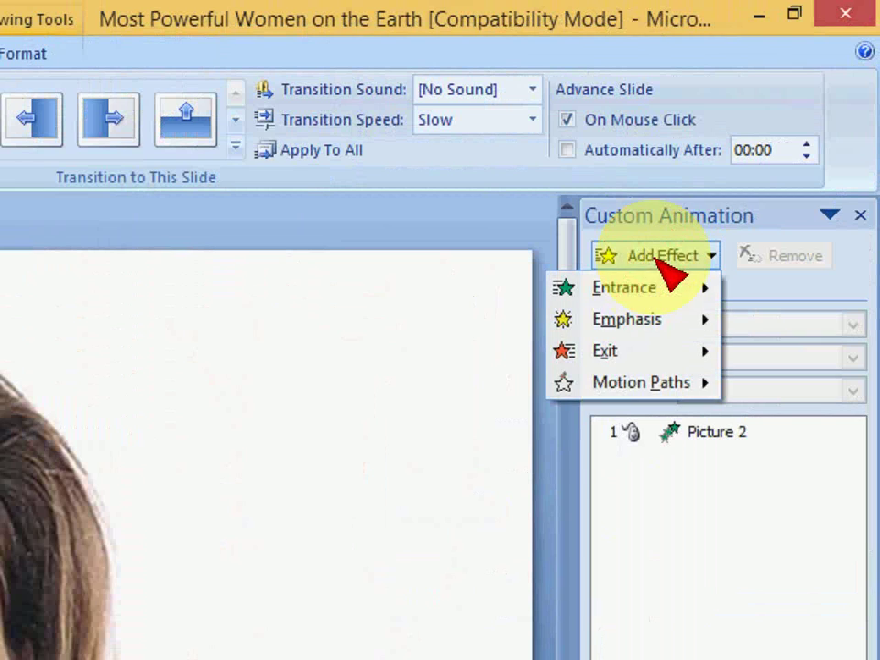
pyautogui.moveTo(654, 291)
pyautogui.click(426, 541)
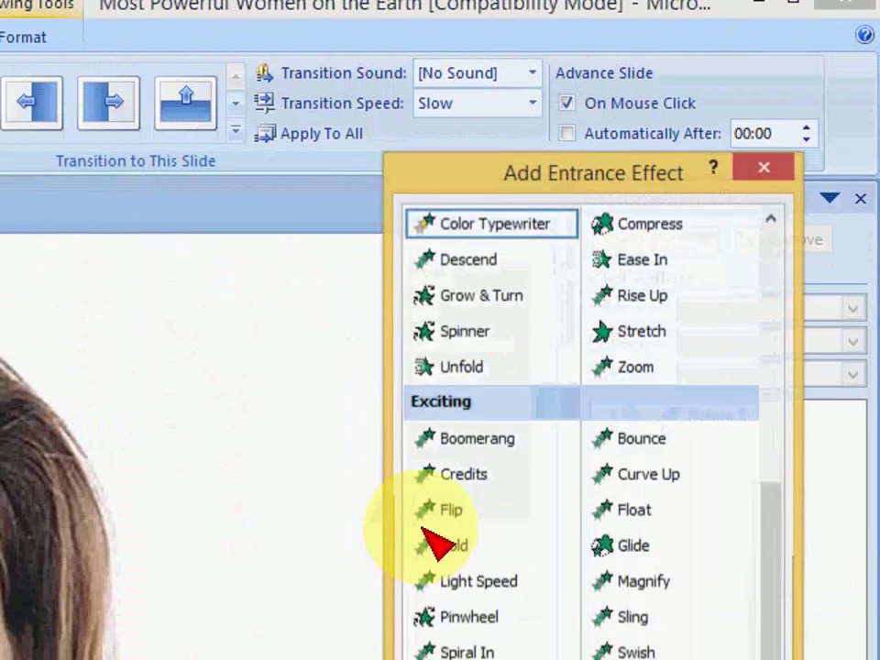
pyautogui.click(672, 264)
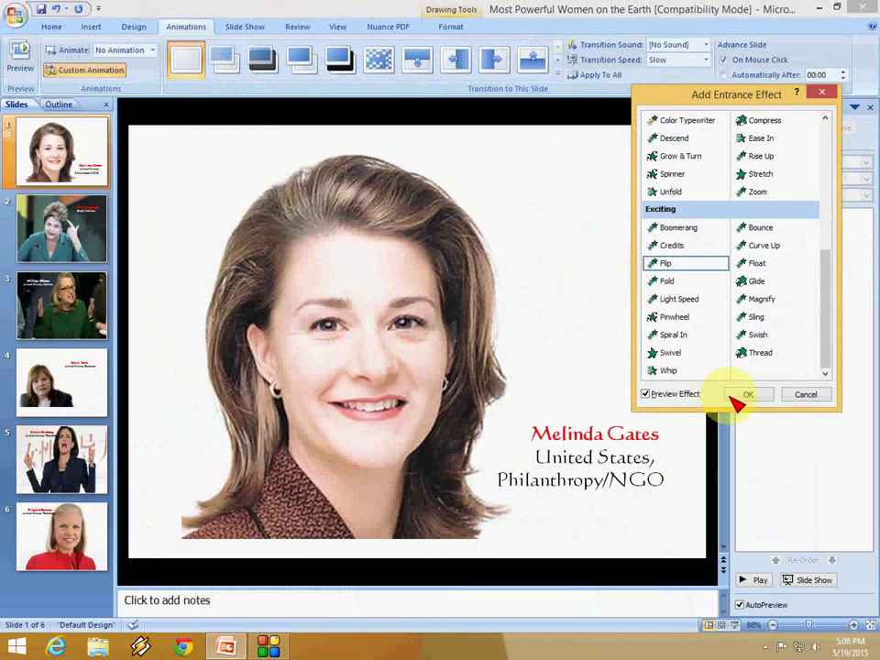
pyautogui.click(748, 394)
# Step: Select the 'United States,' subtitle line of the caption
pyautogui.click(765, 251)
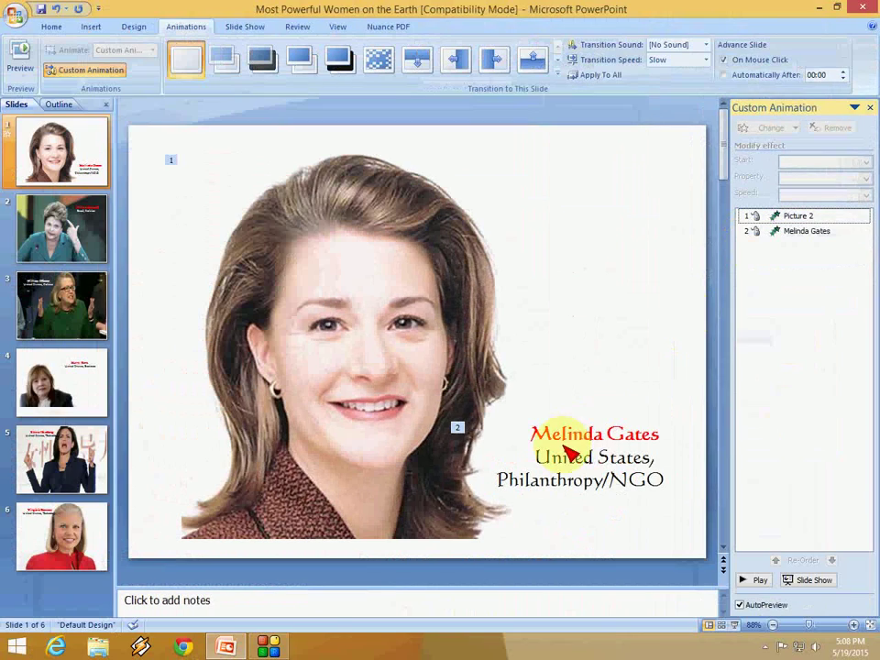
pyautogui.click(546, 464)
pyautogui.moveTo(539, 458); pyautogui.dragTo(662, 462)
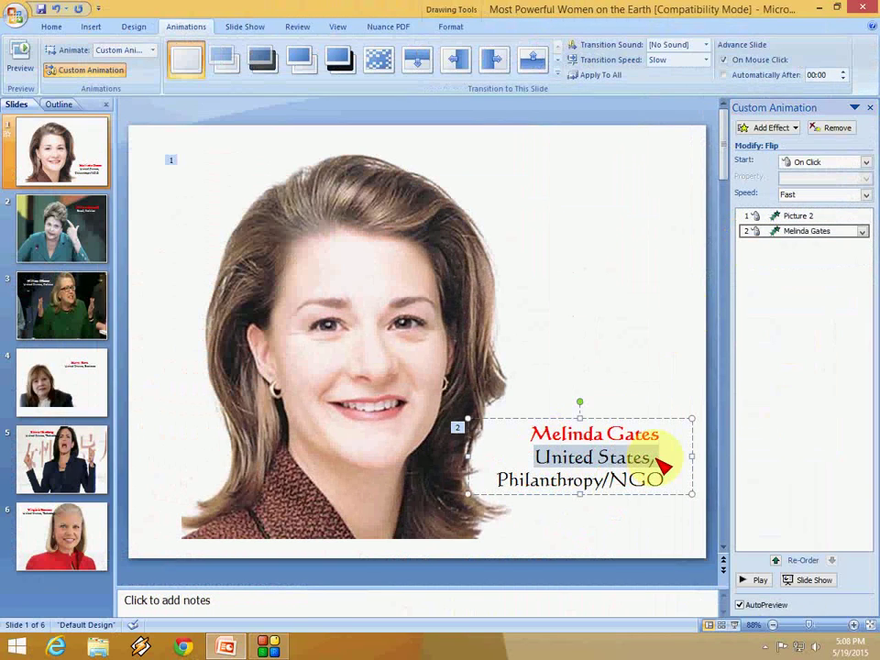
# Step: Apply a Float entrance effect to the 'United States, Philanthropy/NGO' subtitle
pyautogui.click(775, 129)
pyautogui.moveTo(751, 144)
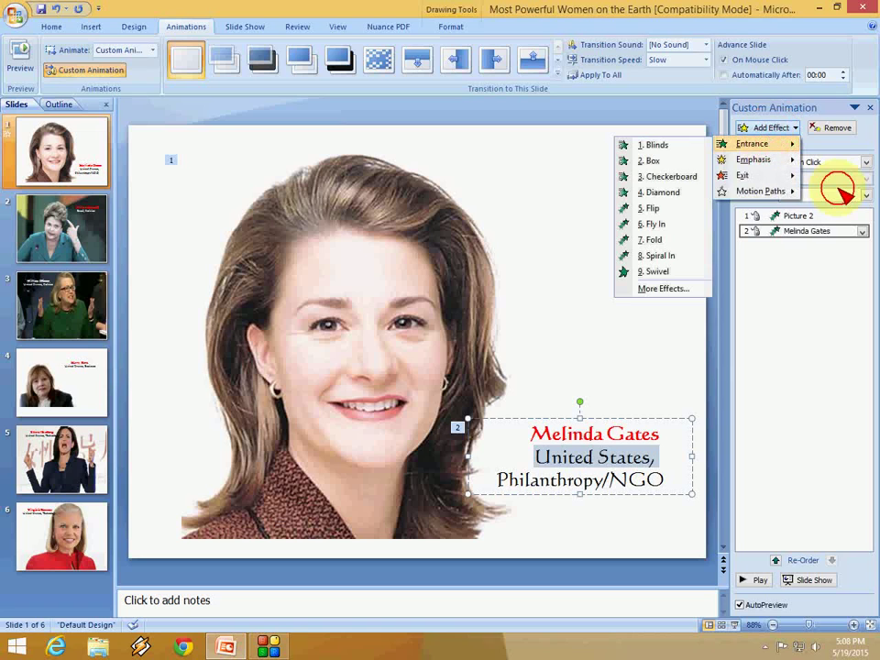
pyautogui.click(674, 288)
pyautogui.click(759, 263)
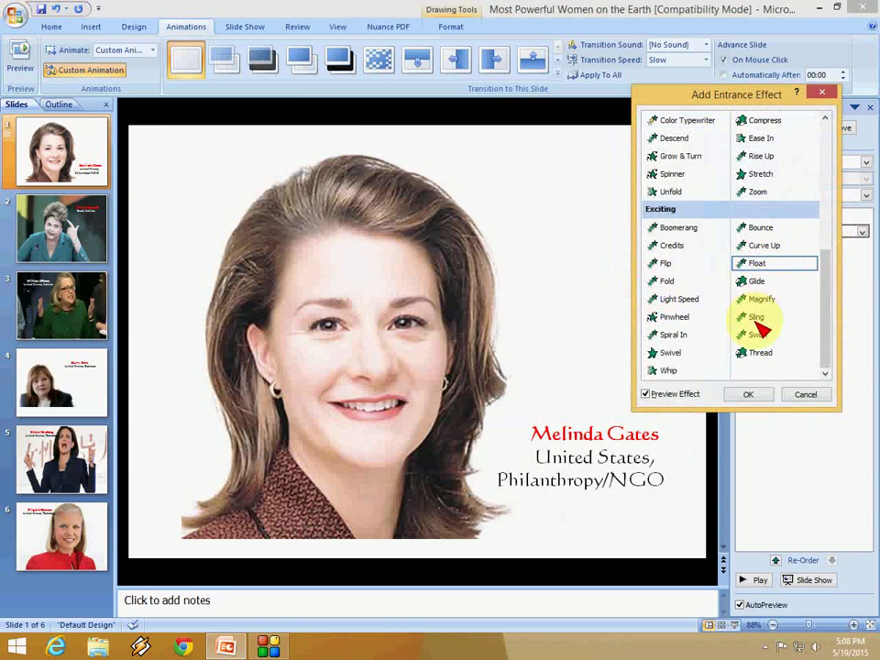
pyautogui.click(750, 395)
pyautogui.click(607, 257)
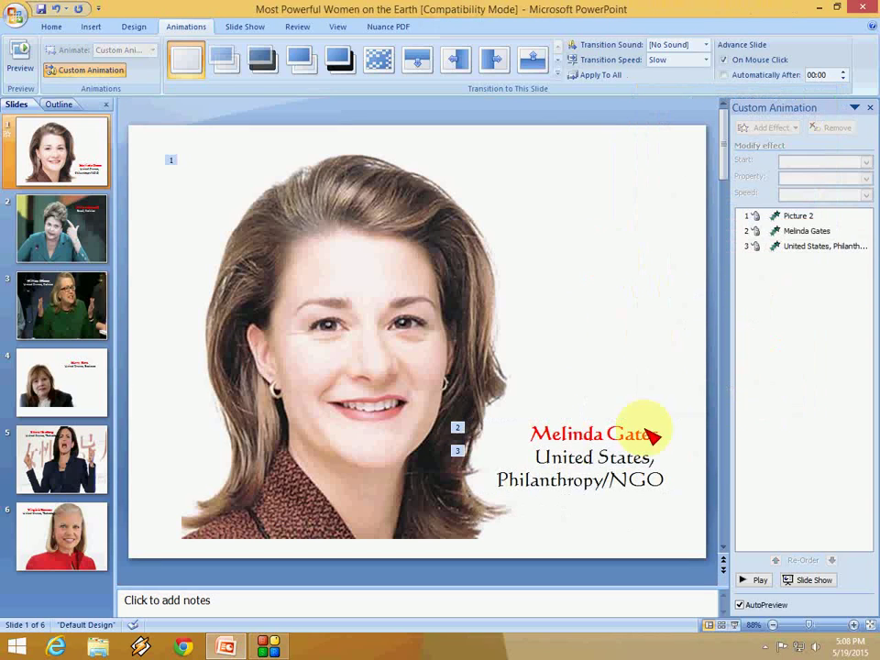
pyautogui.click(591, 458)
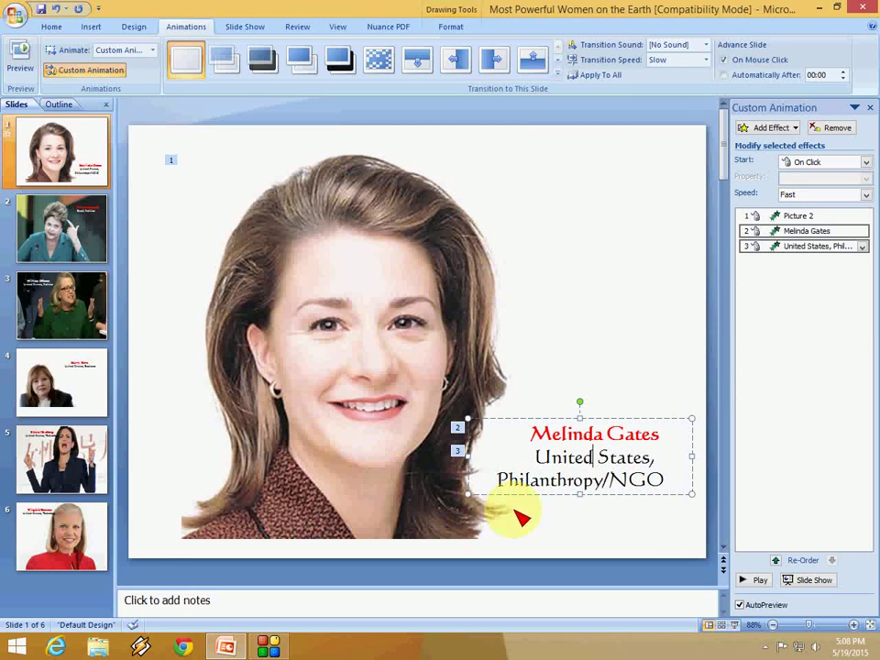
pyautogui.click(737, 628)
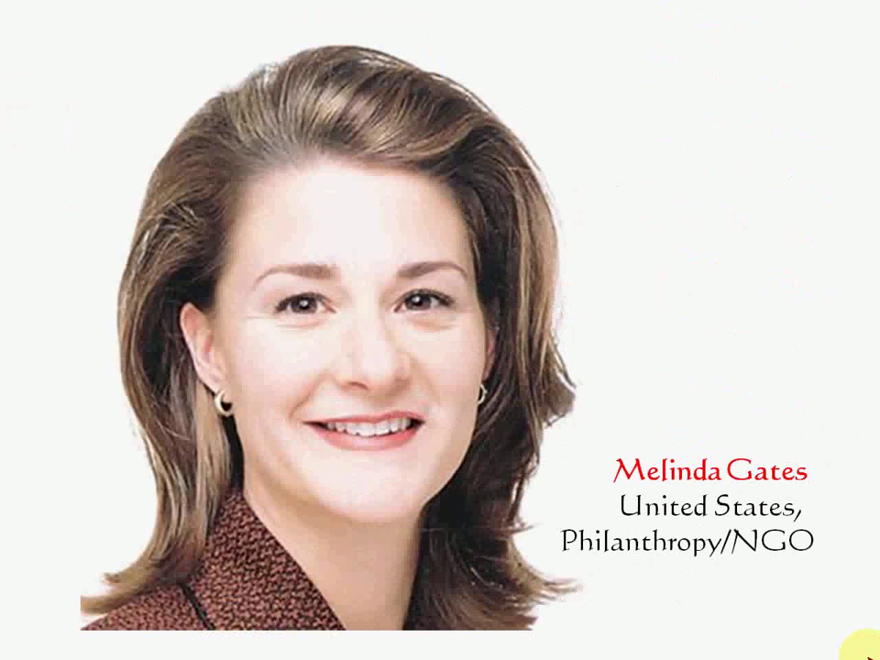
pyautogui.press('Escape')
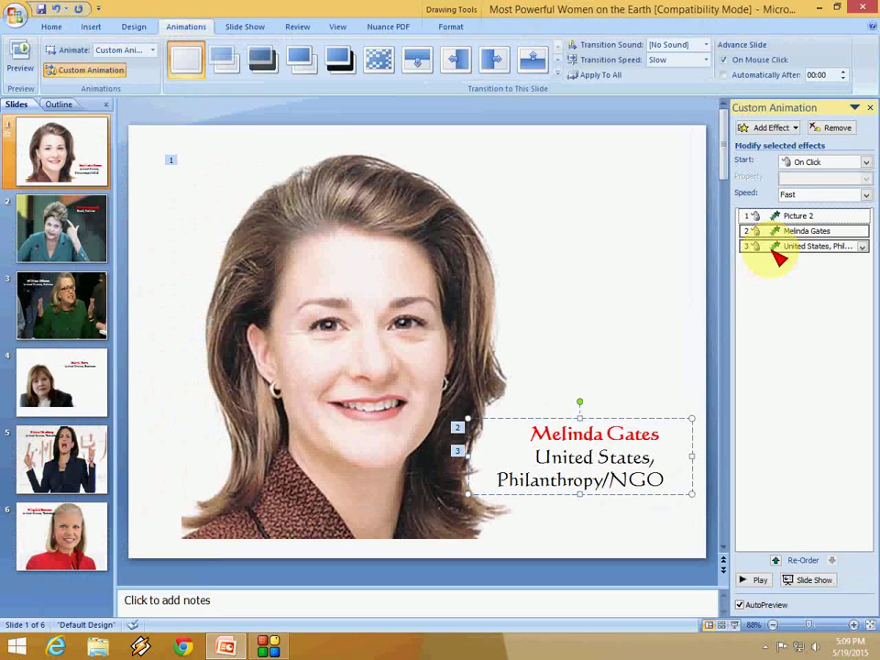
# Step: Move the subtitle's Float effect to the top of the order and verify it in Slide Show
pyautogui.click(779, 248)
pyautogui.moveTo(774, 217); pyautogui.dragTo(775, 211)
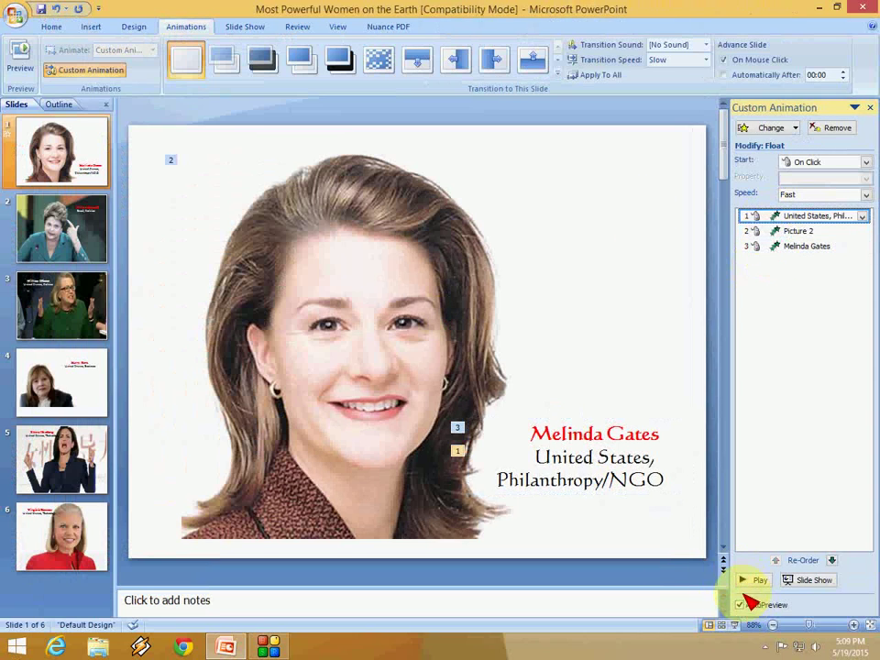
pyautogui.click(734, 624)
pyautogui.click(823, 596)
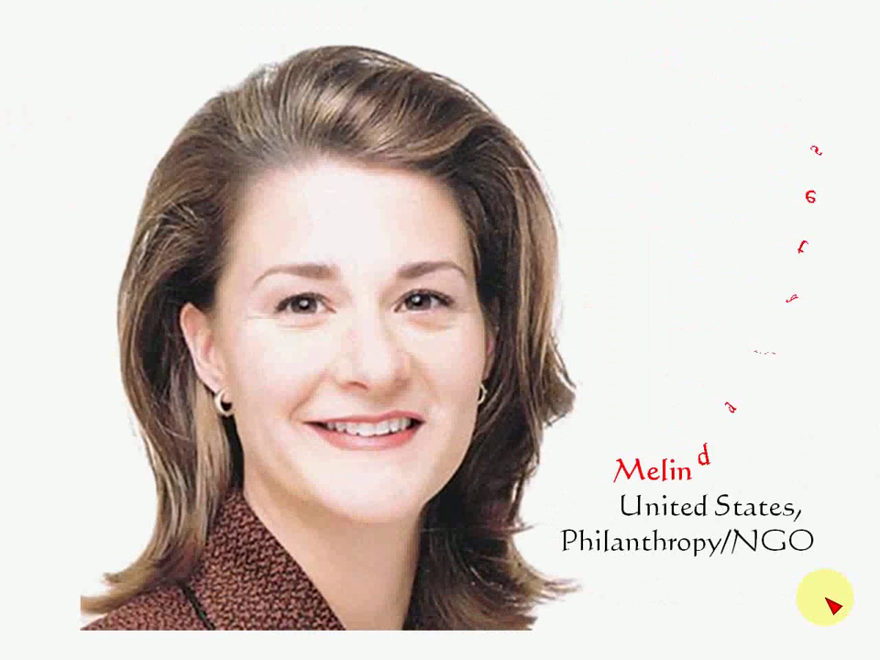
pyautogui.click(828, 601)
pyautogui.click(417, 367)
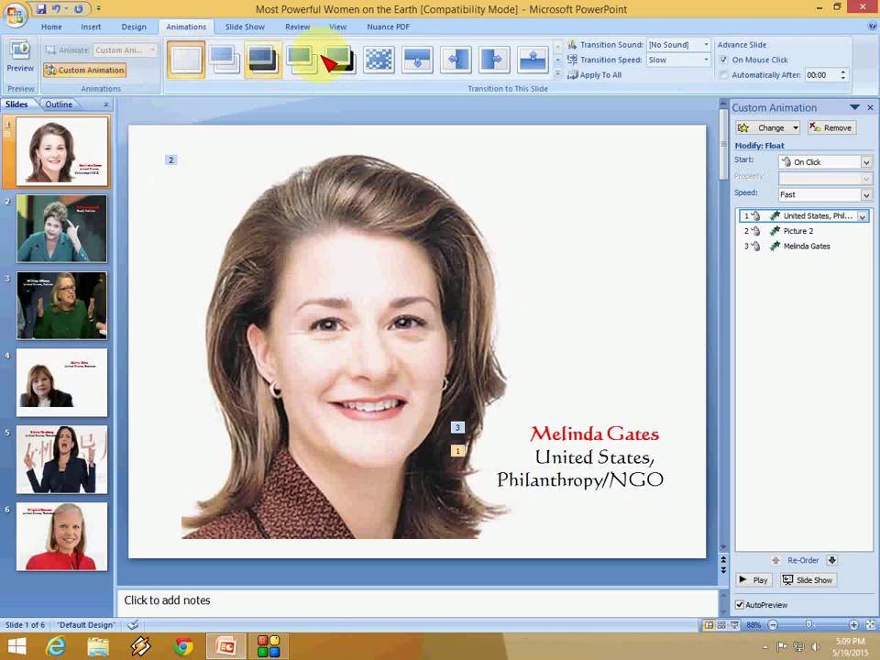
# Step: Set slide 1's transition sound to the custom file AlexBeroza_-_Me_Robo_El_Show
pyautogui.click(190, 27)
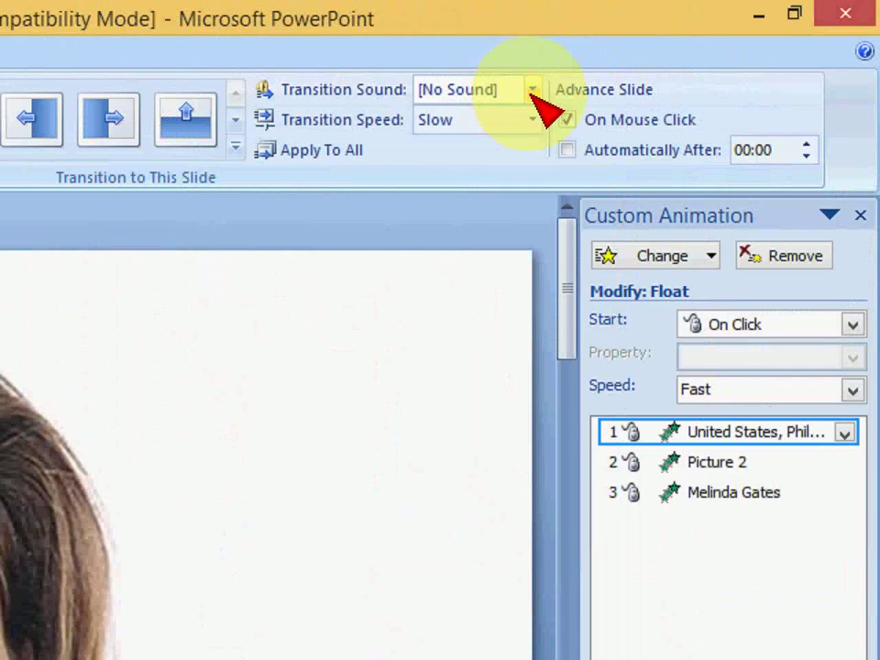
pyautogui.click(532, 89)
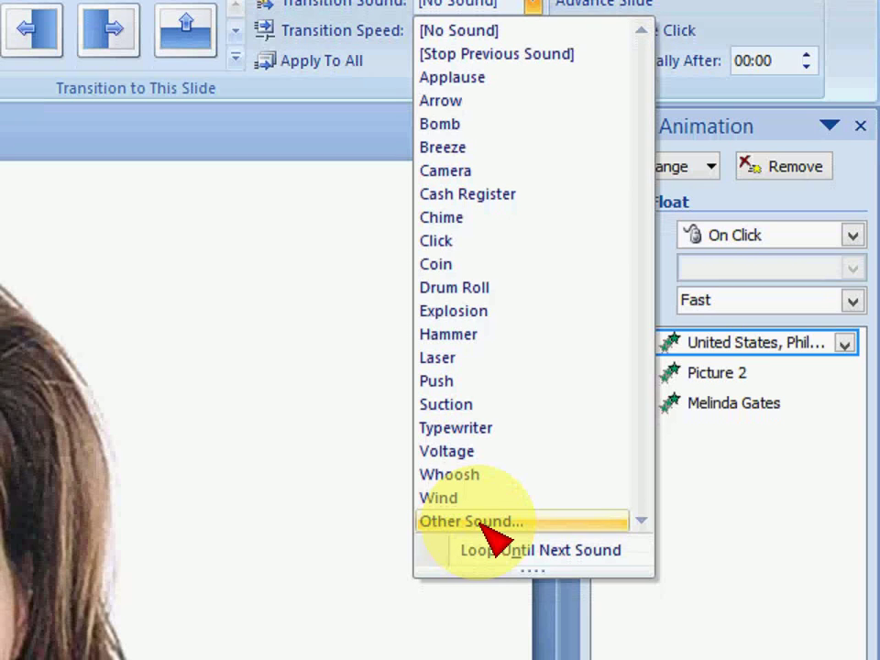
pyautogui.click(495, 531)
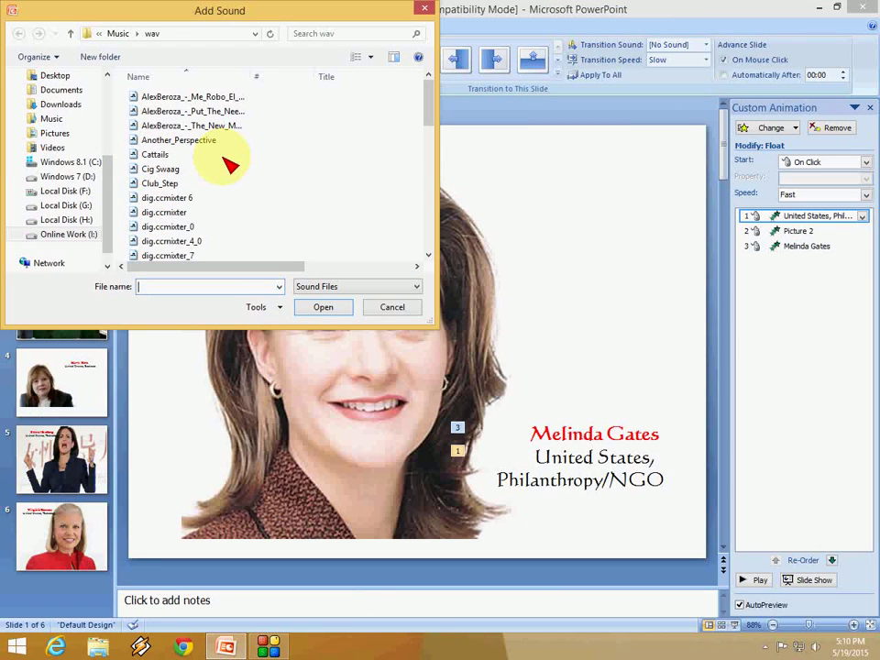
pyautogui.click(233, 99)
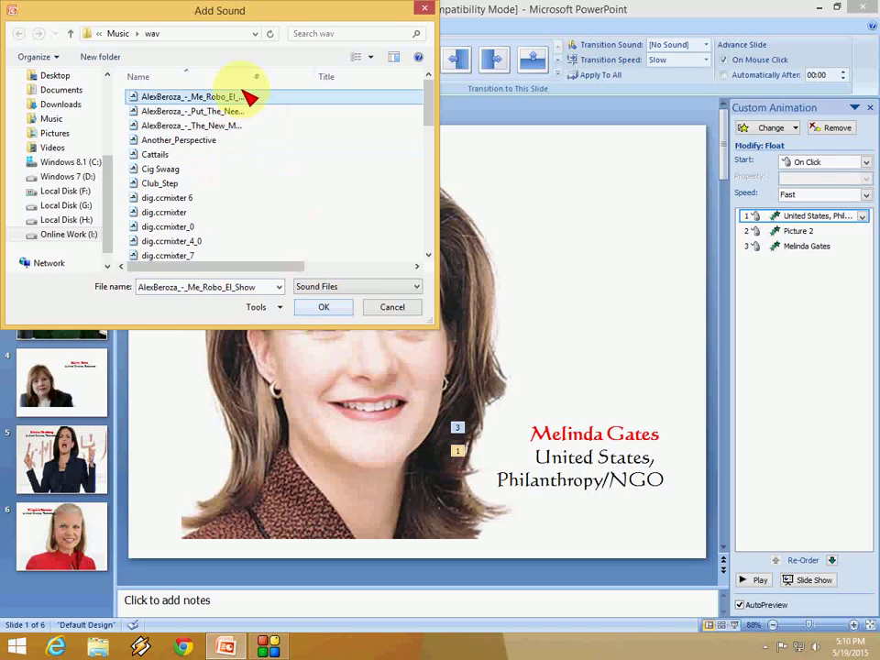
pyautogui.click(318, 310)
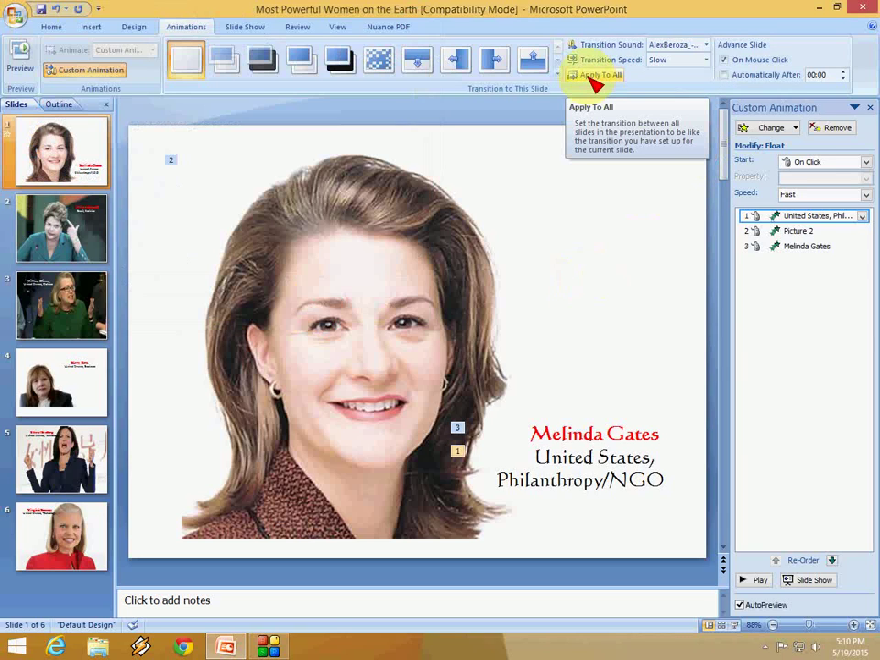
# Step: Check slide transitions by browsing from slide 6 back up to slide 1
pyautogui.click(596, 77)
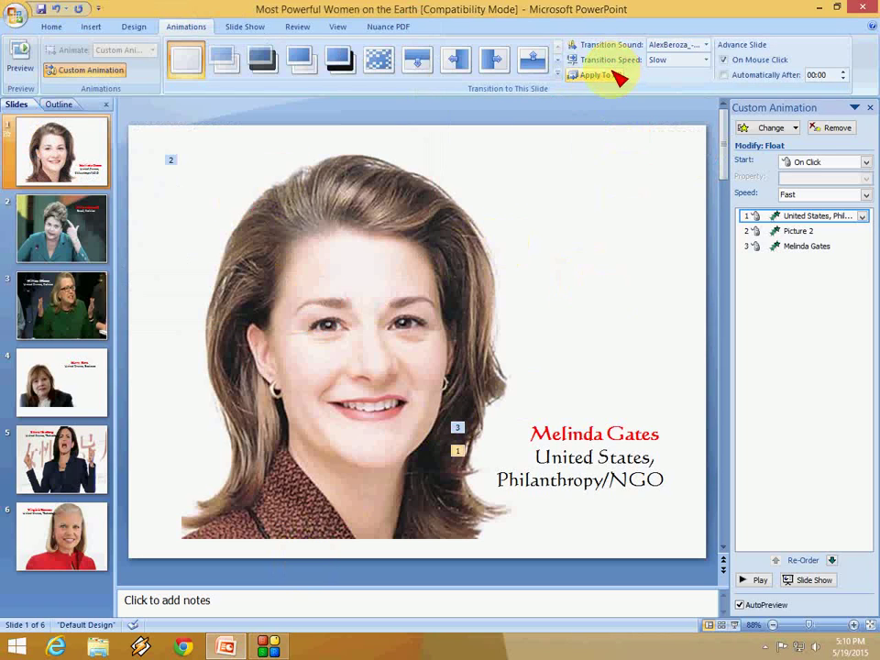
pyautogui.click(60, 532)
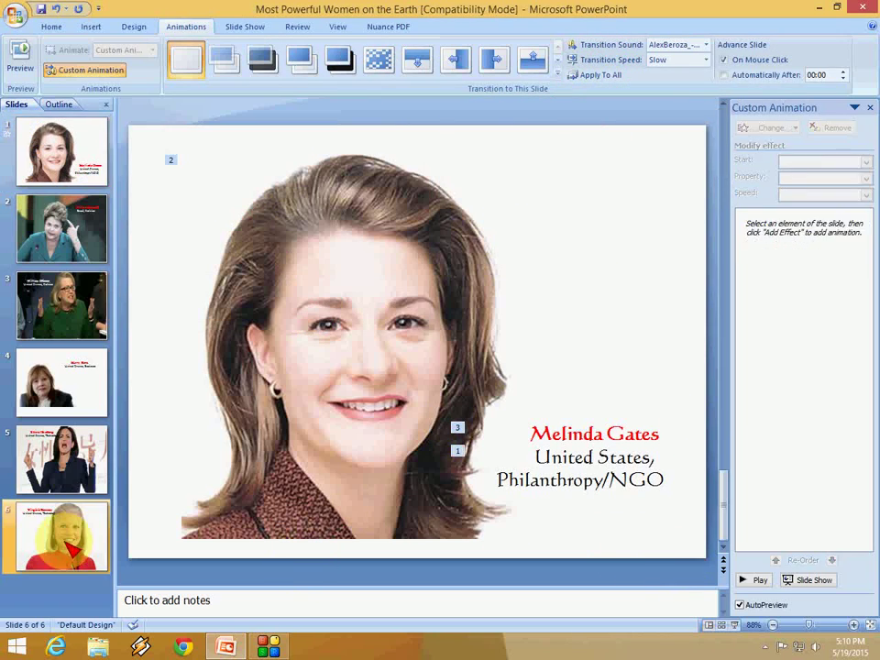
pyautogui.click(103, 403)
pyautogui.click(91, 293)
pyautogui.click(101, 229)
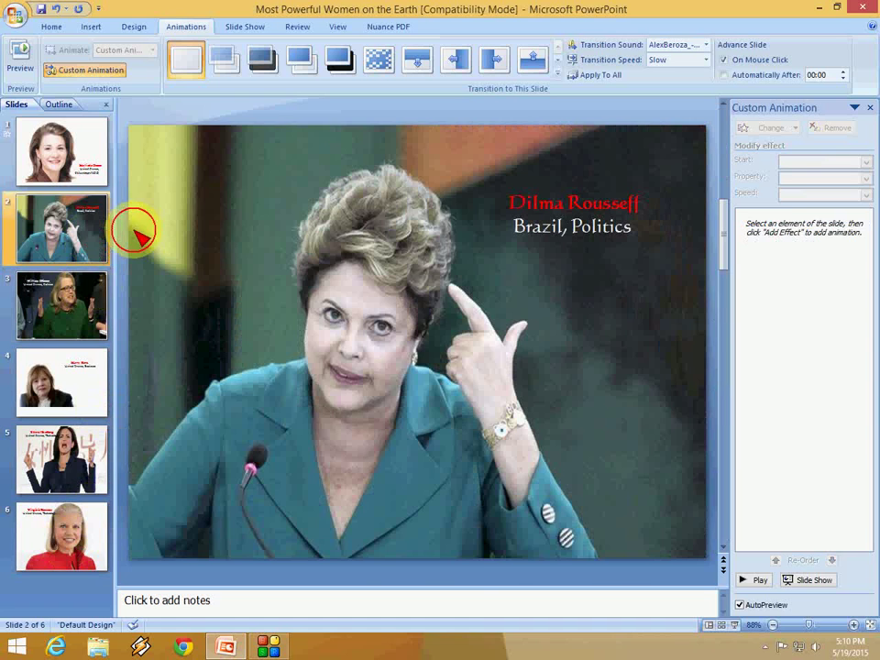
pyautogui.click(56, 162)
# Step: Preview slide 1 in a slide show, then apply its transition and sound to all slides
pyautogui.click(501, 255)
pyautogui.click(632, 181)
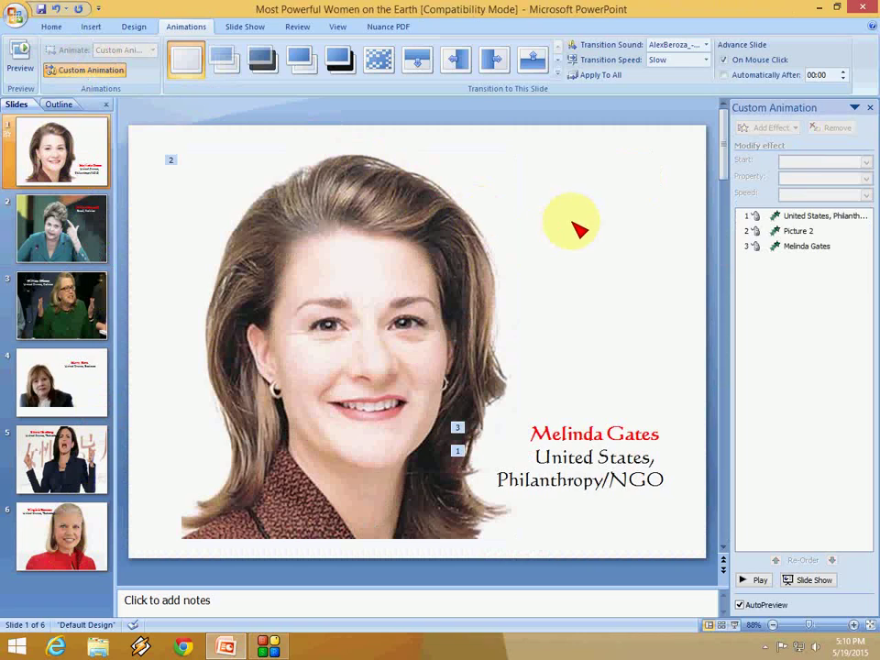
pyautogui.press('F5')
pyautogui.press('Escape')
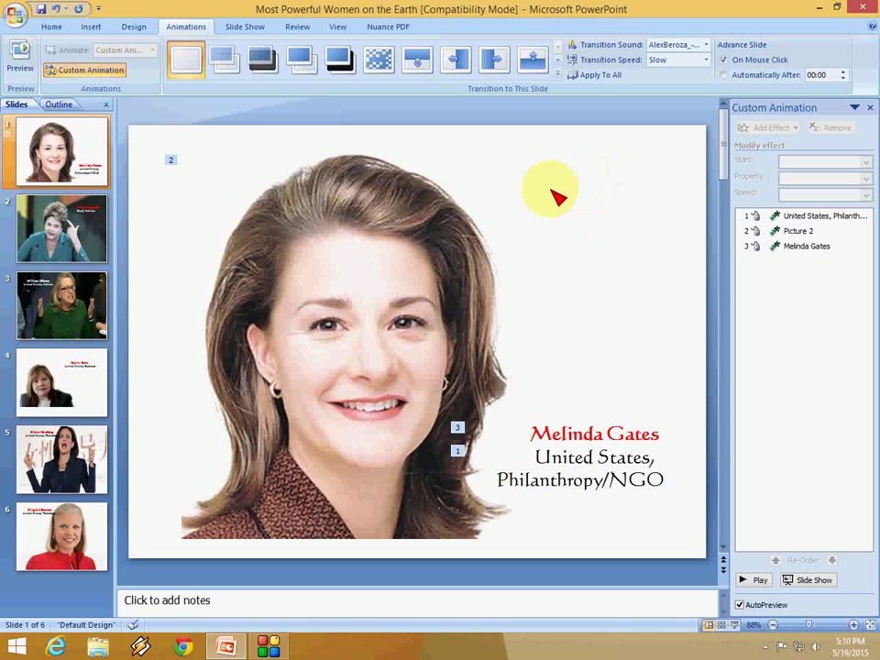
pyautogui.click(600, 75)
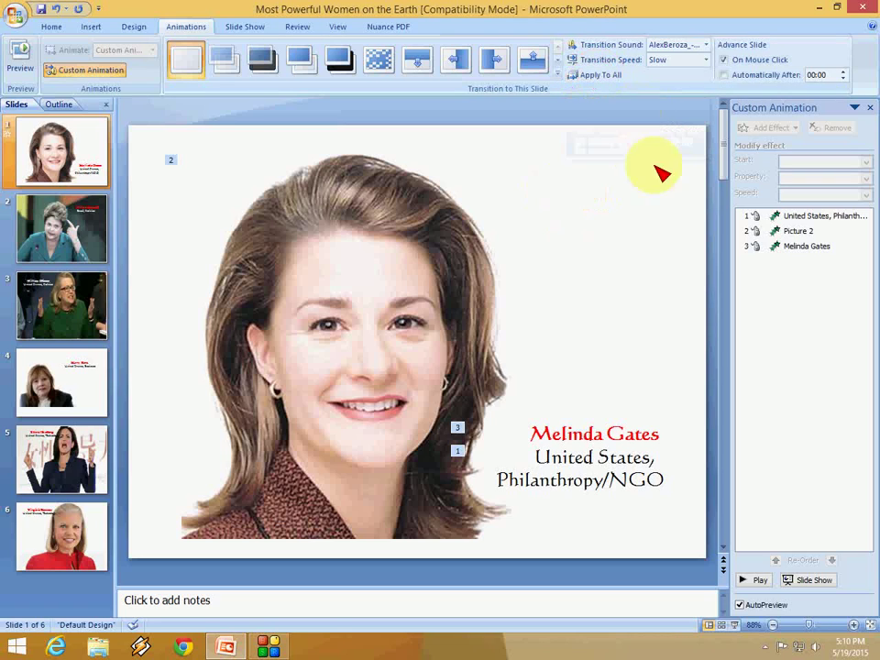
pyautogui.click(736, 626)
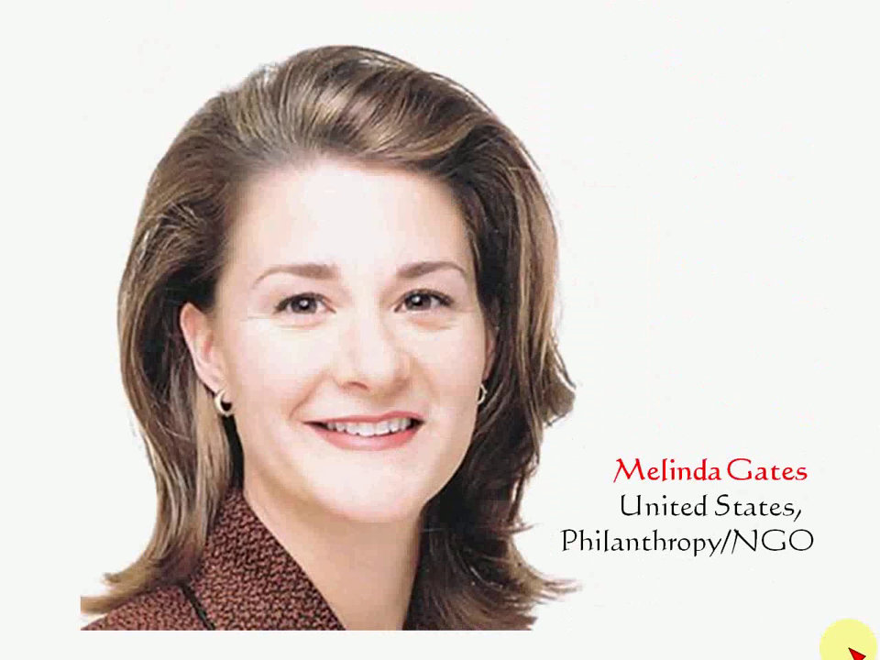
pyautogui.press('Escape')
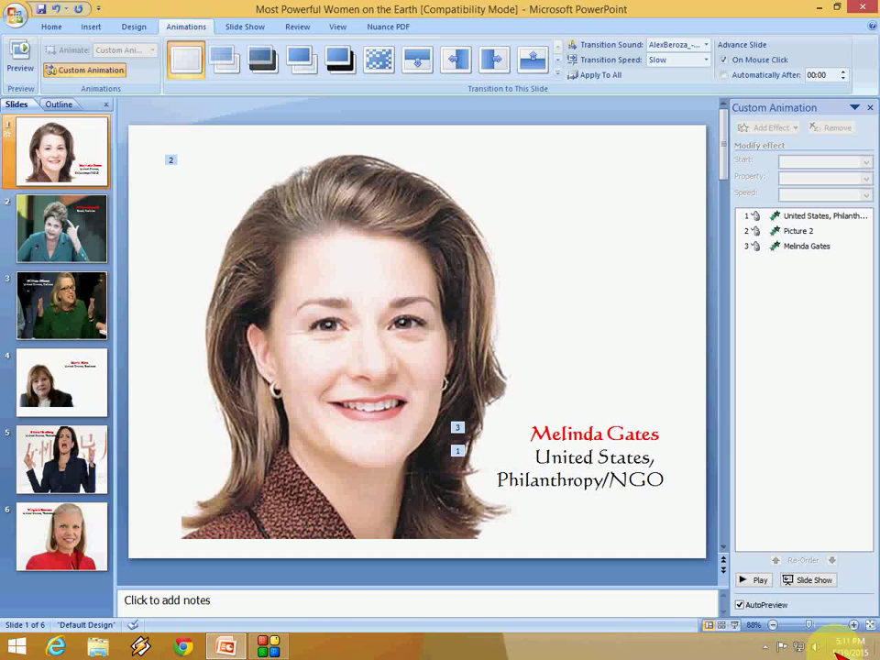
pyautogui.click(82, 246)
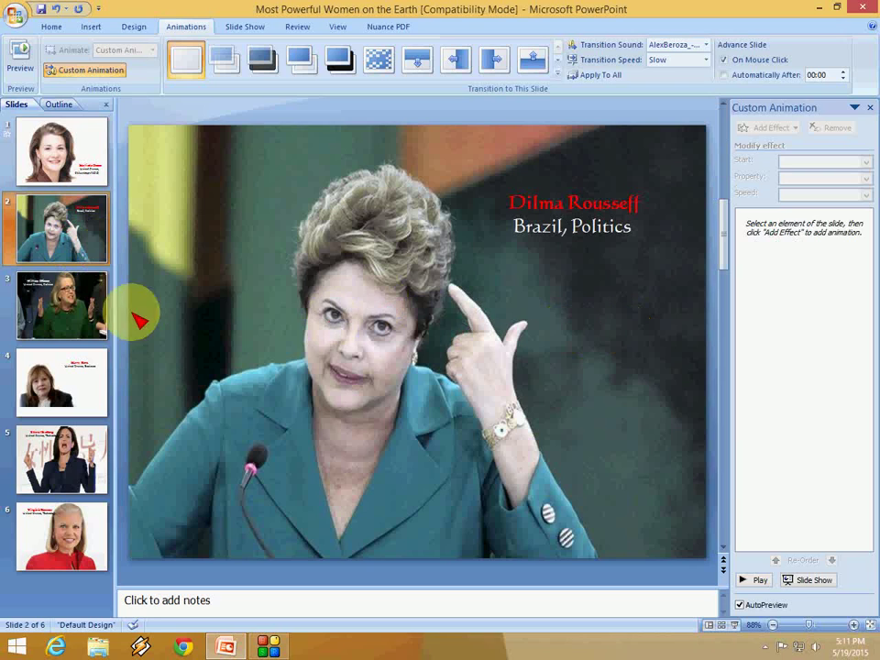
pyautogui.click(63, 305)
pyautogui.click(79, 220)
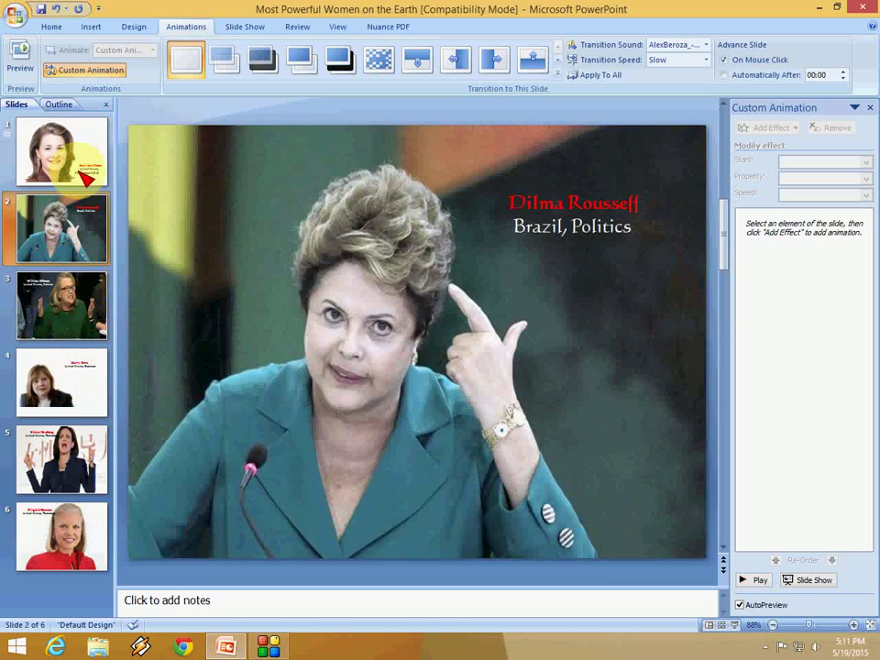
pyautogui.click(88, 171)
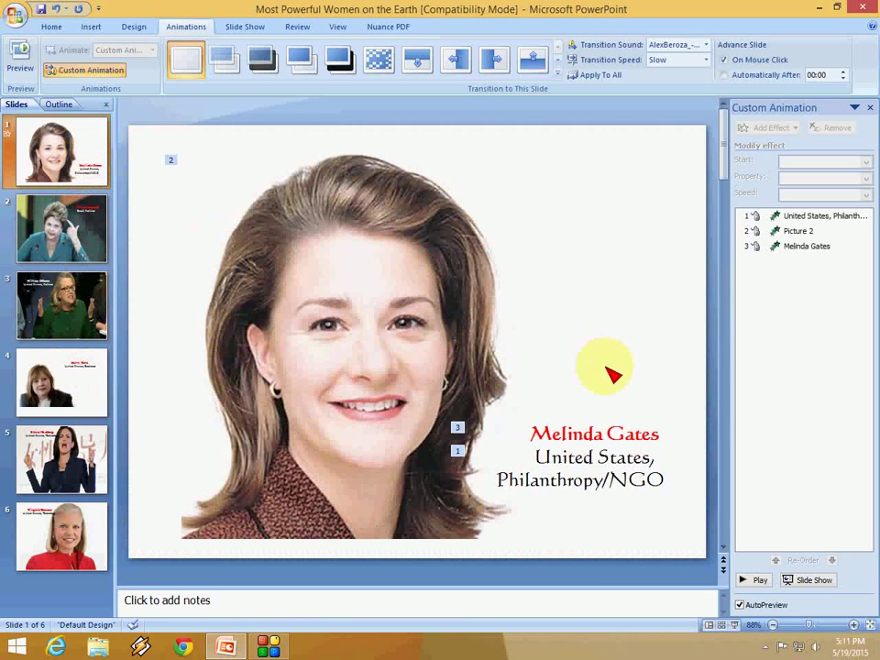